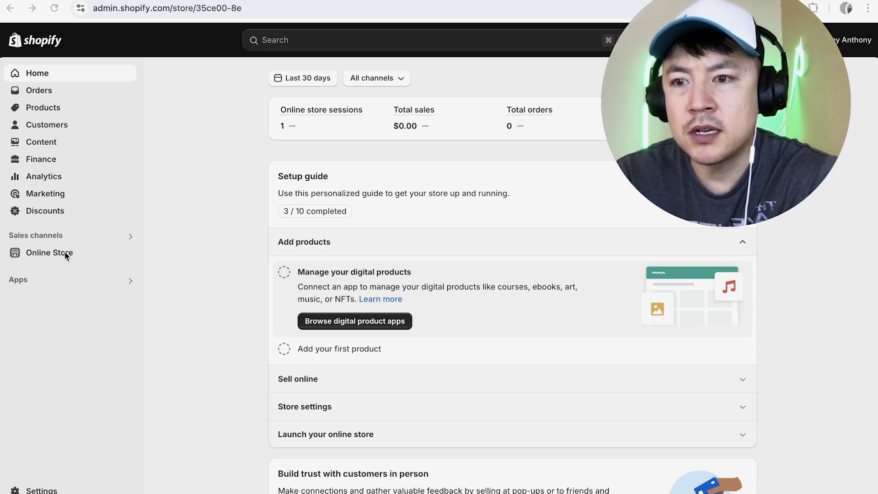
- Go to the store's Payments settings through the Online Store app's settings
{"action": "left_click", "coordinate": [51, 253]}
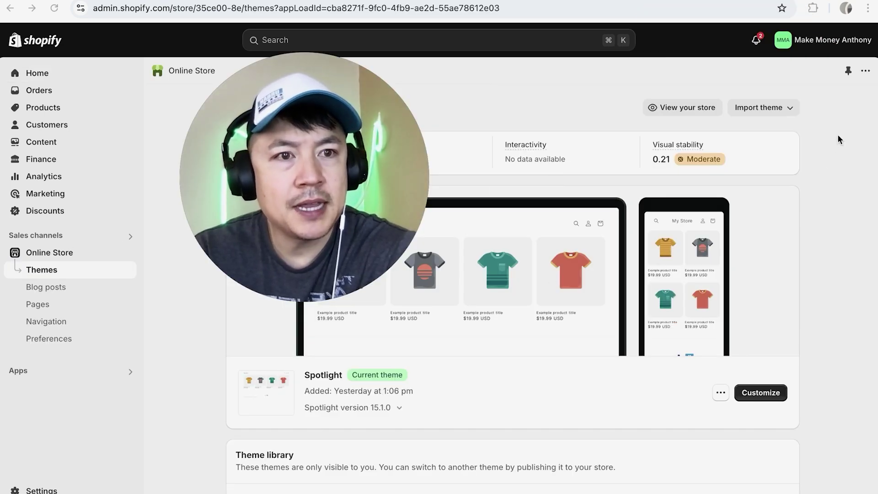
{"action": "left_click", "coordinate": [866, 71]}
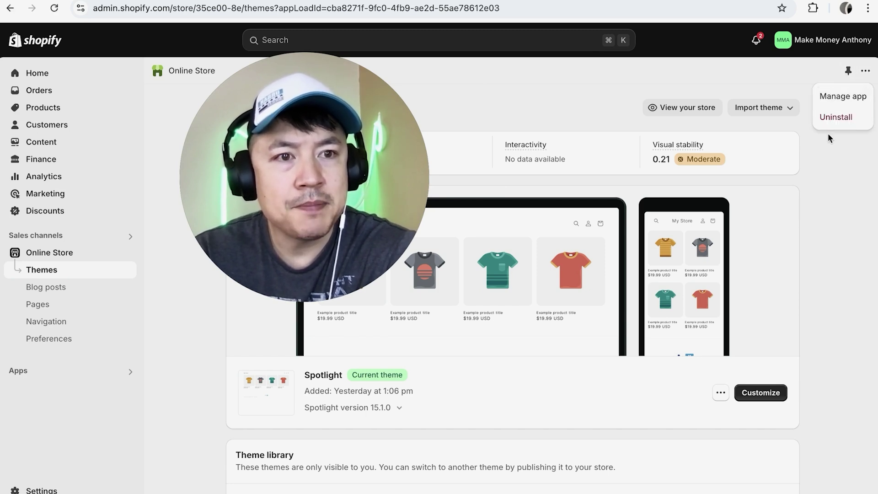
{"action": "left_click", "coordinate": [841, 100]}
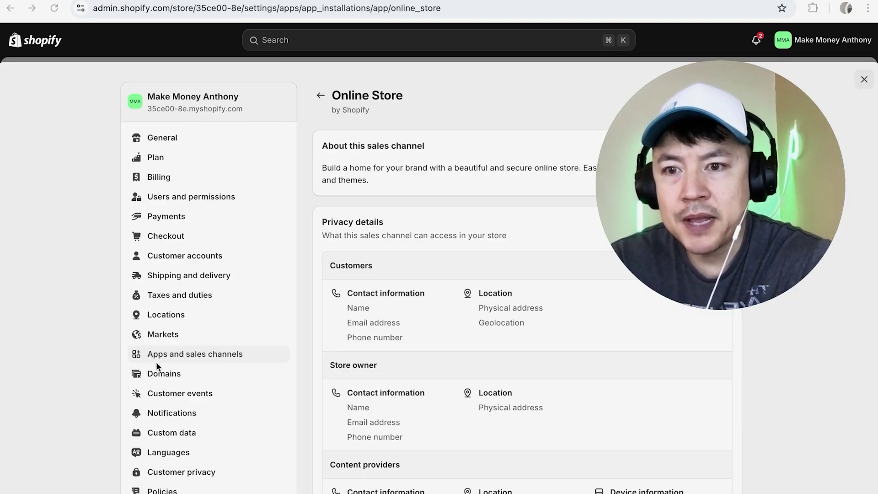
{"action": "left_click", "coordinate": [171, 214]}
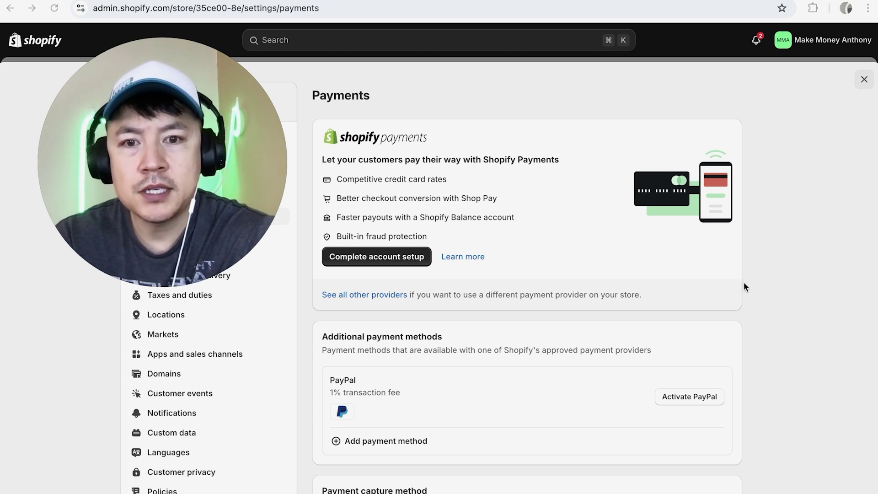
{"action": "scroll", "coordinate": [744, 284], "scroll_direction": "down", "scroll_amount": 1}
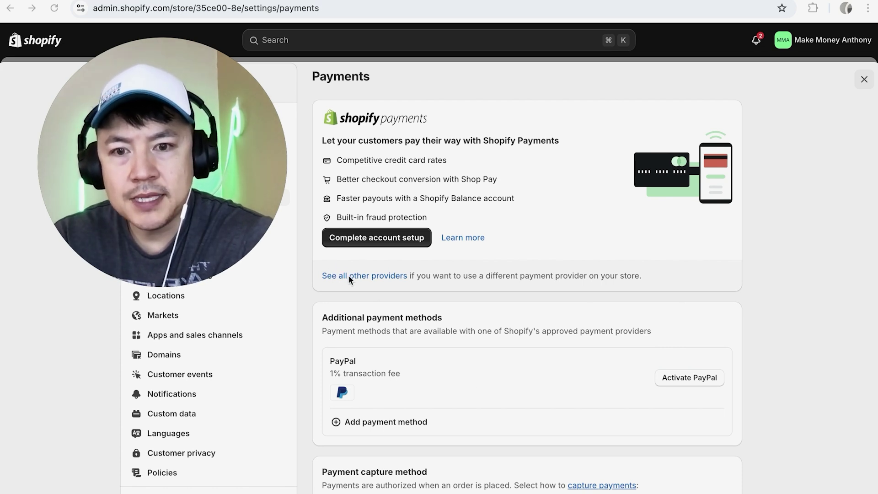
- View all other payment providers filtered to those supporting Discover, then return to Payments
{"action": "left_click", "coordinate": [382, 276]}
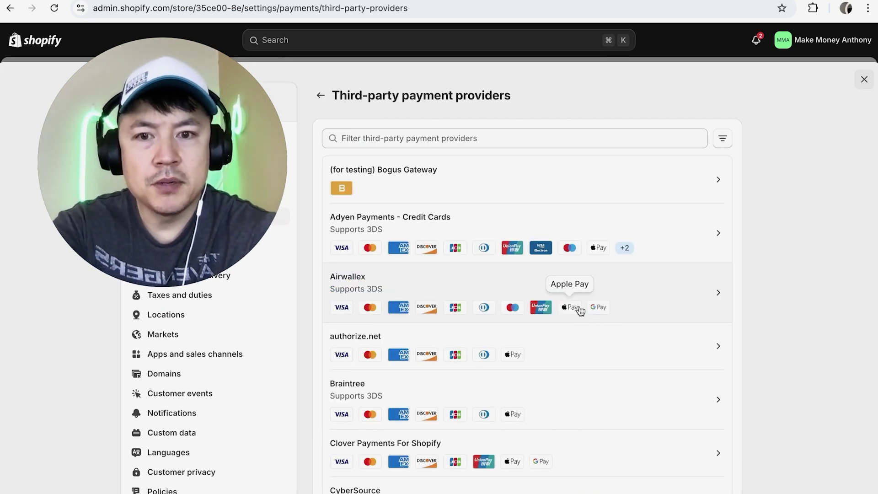
{"action": "scroll", "coordinate": [573, 308], "scroll_direction": "down", "scroll_amount": 2}
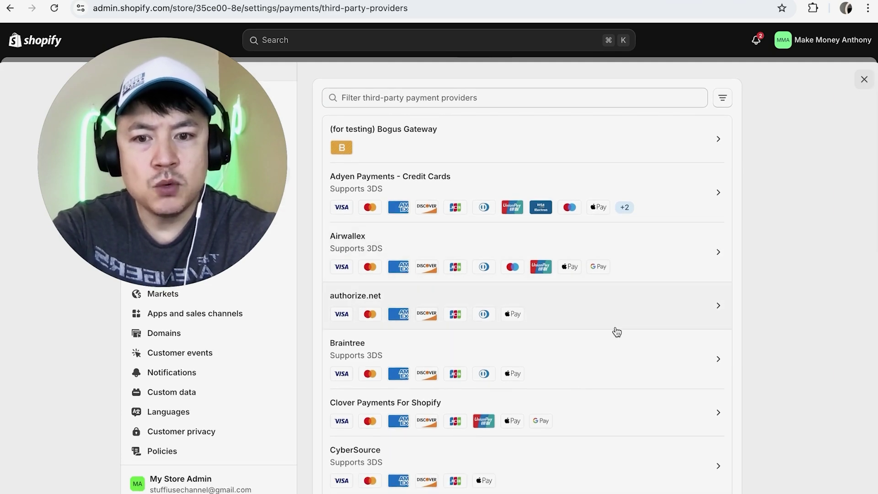
{"action": "scroll", "coordinate": [616, 332], "scroll_direction": "down", "scroll_amount": 2}
{"action": "scroll", "coordinate": [617, 332], "scroll_direction": "down", "scroll_amount": 2}
{"action": "scroll", "coordinate": [617, 332], "scroll_direction": "down", "scroll_amount": 2}
{"action": "scroll", "coordinate": [541, 288], "scroll_direction": "up", "scroll_amount": 8}
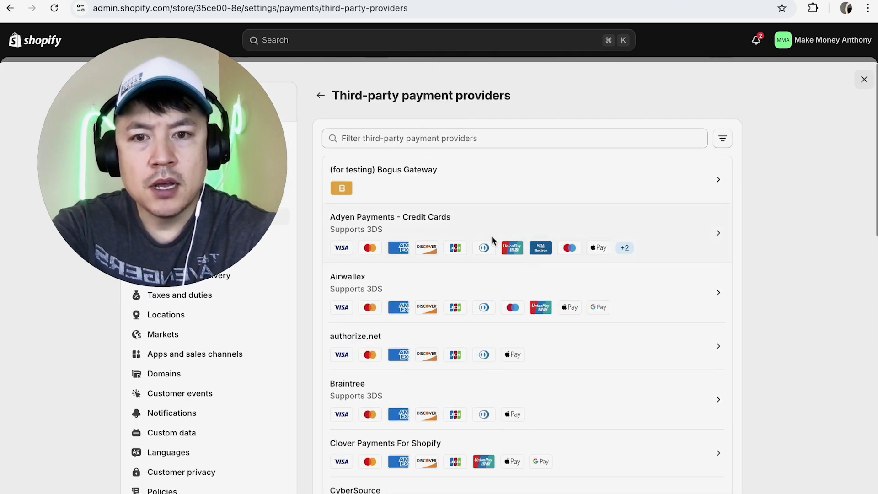
{"action": "left_click", "coordinate": [438, 141]}
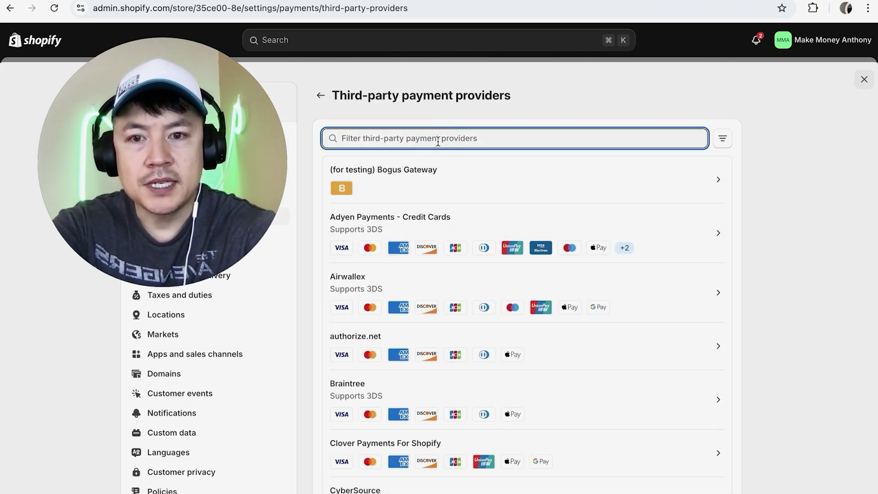
{"action": "left_click", "coordinate": [542, 117]}
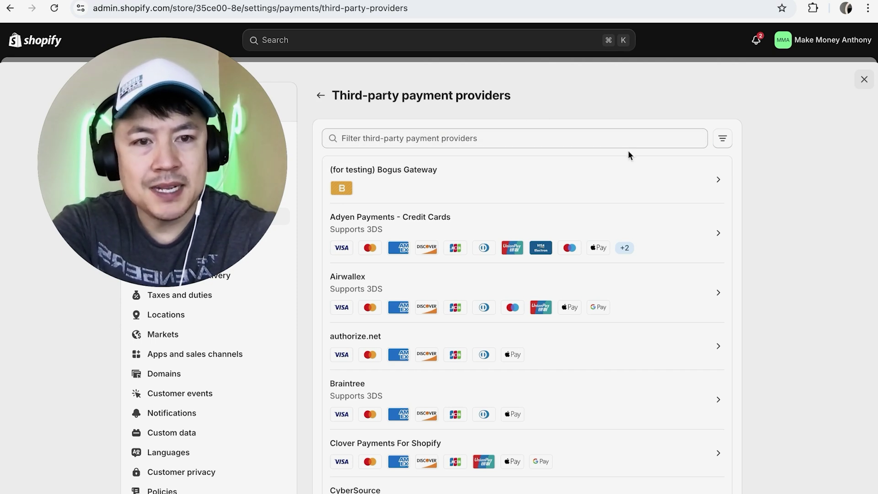
{"action": "left_click", "coordinate": [724, 142]}
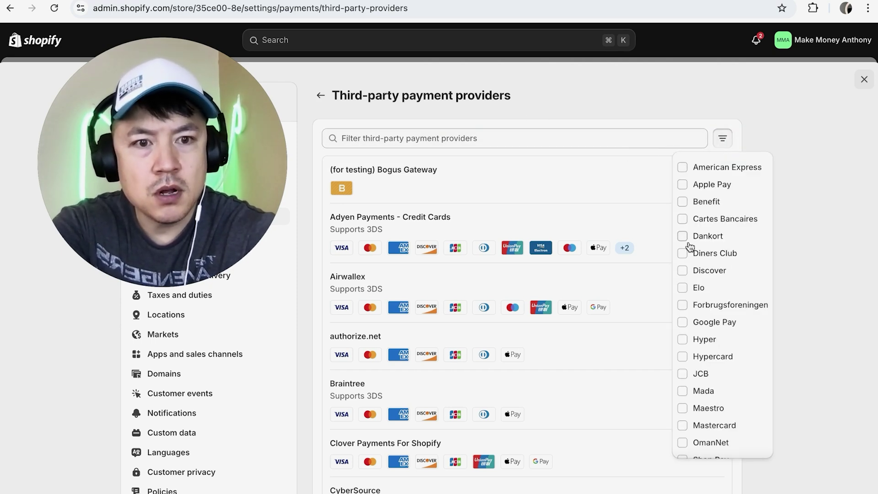
{"action": "left_click", "coordinate": [683, 270]}
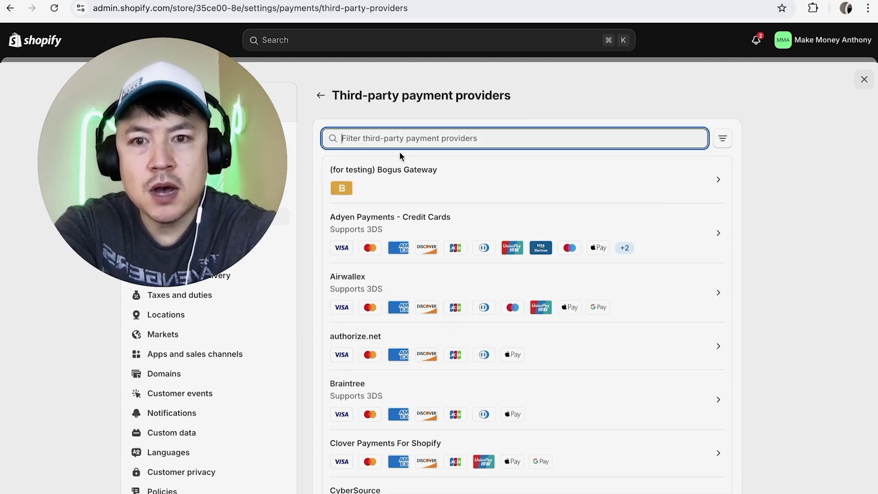
{"action": "left_click", "coordinate": [321, 96]}
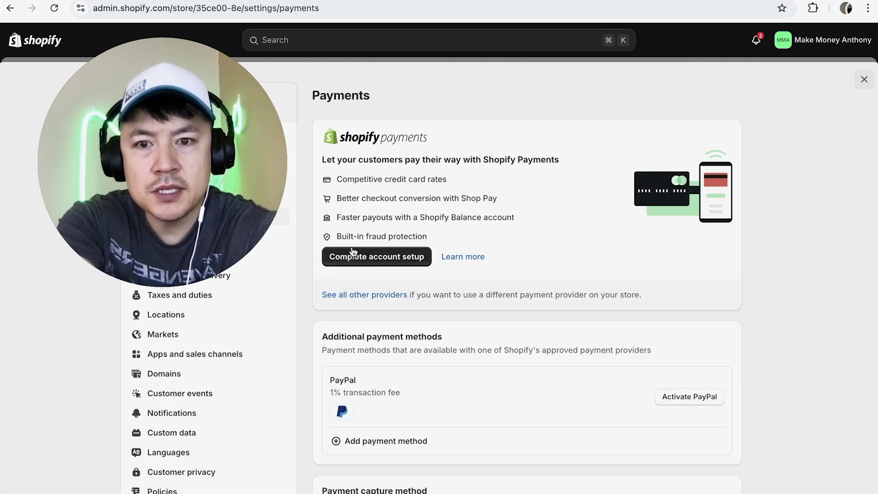
- Start submitting Shopify Payments business details as an individual
{"action": "left_click", "coordinate": [411, 263]}
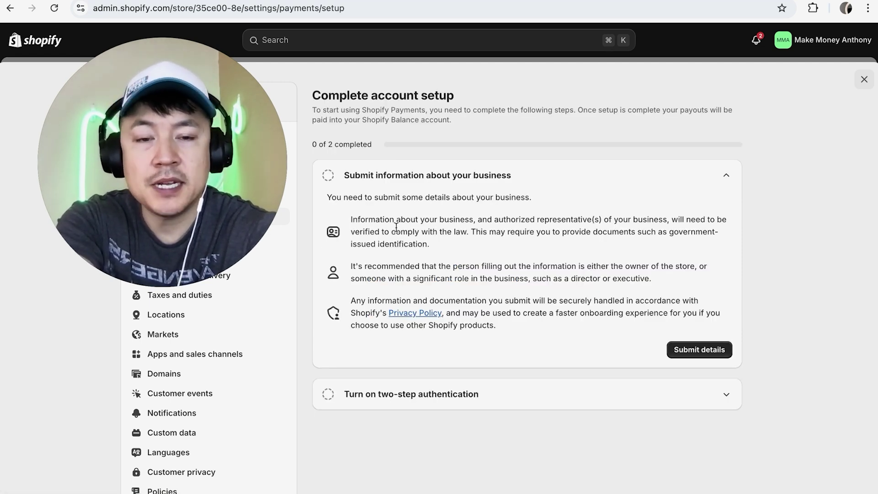
{"action": "left_click", "coordinate": [695, 352]}
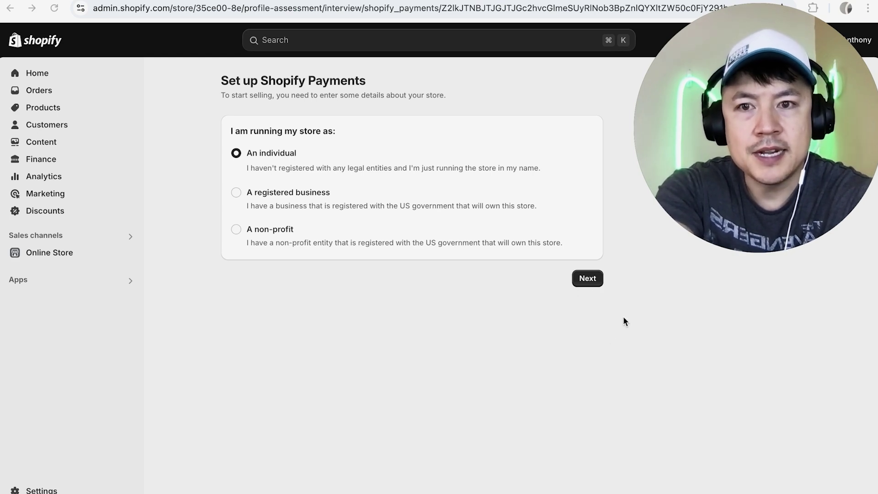
{"action": "left_click", "coordinate": [587, 278]}
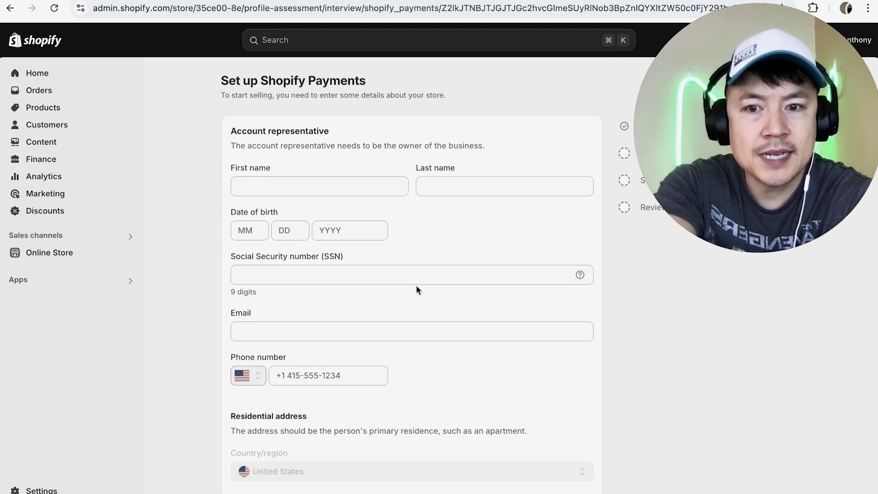
{"action": "scroll", "coordinate": [398, 302], "scroll_direction": "down", "scroll_amount": 1}
{"action": "scroll", "coordinate": [364, 330], "scroll_direction": "down", "scroll_amount": 1}
{"action": "scroll", "coordinate": [350, 349], "scroll_direction": "down", "scroll_amount": 1}
{"action": "scroll", "coordinate": [349, 352], "scroll_direction": "down", "scroll_amount": 2}
{"action": "scroll", "coordinate": [349, 352], "scroll_direction": "up", "scroll_amount": 3}
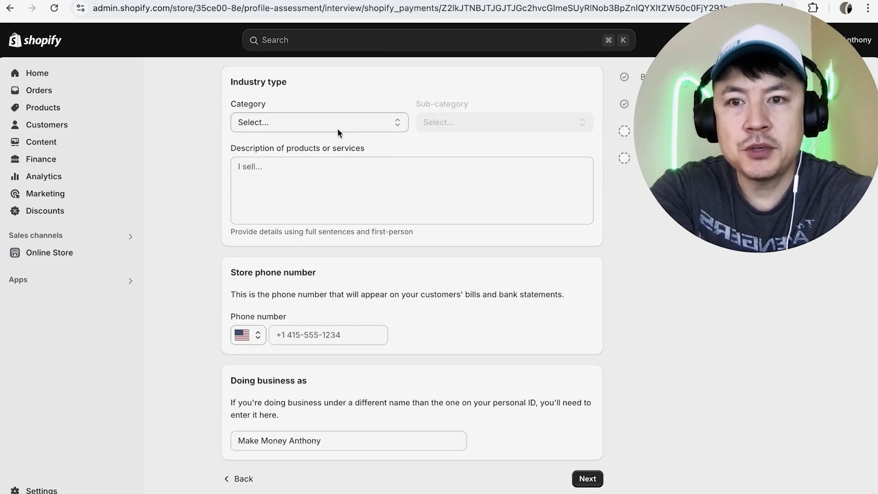
- Set the industry category to Professional services and the sub-category to Advertising
{"action": "left_click", "coordinate": [327, 127]}
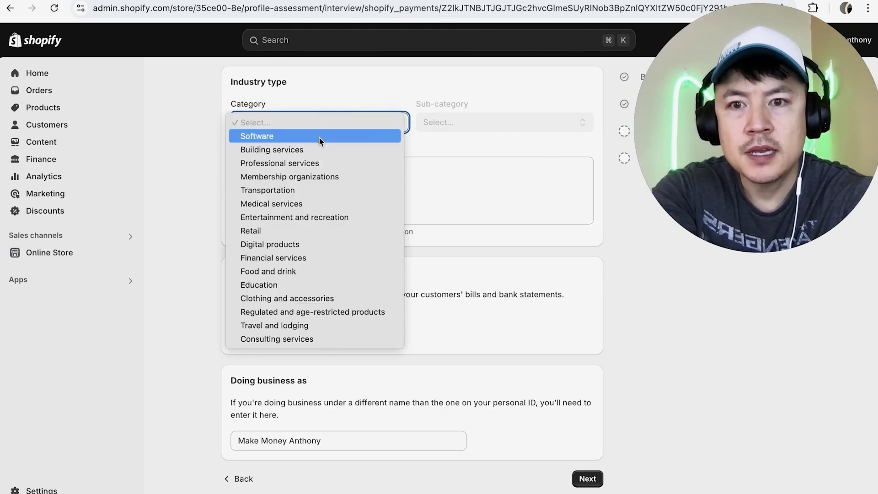
{"action": "left_click", "coordinate": [317, 162]}
{"action": "left_click", "coordinate": [491, 122]}
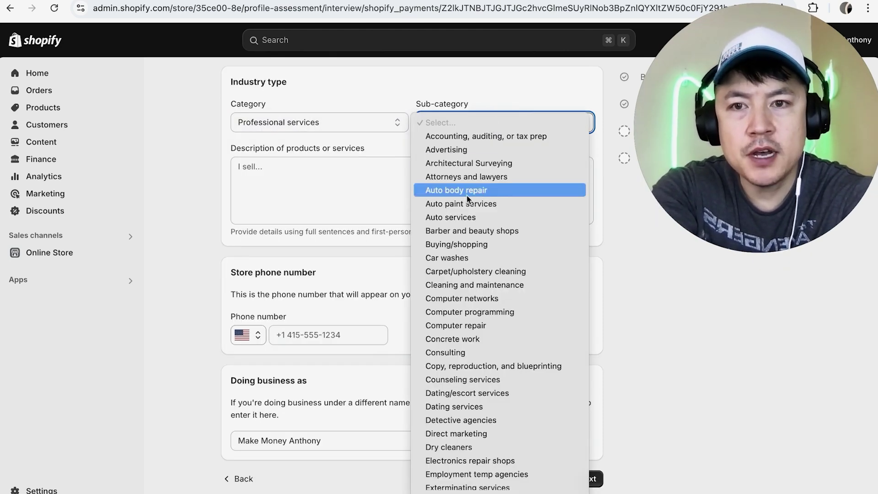
{"action": "left_click", "coordinate": [445, 149]}
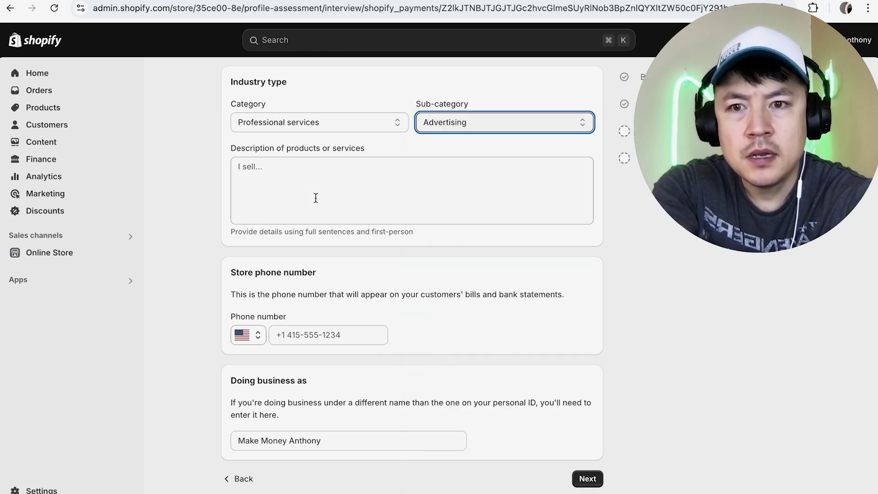
{"action": "left_click", "coordinate": [273, 173]}
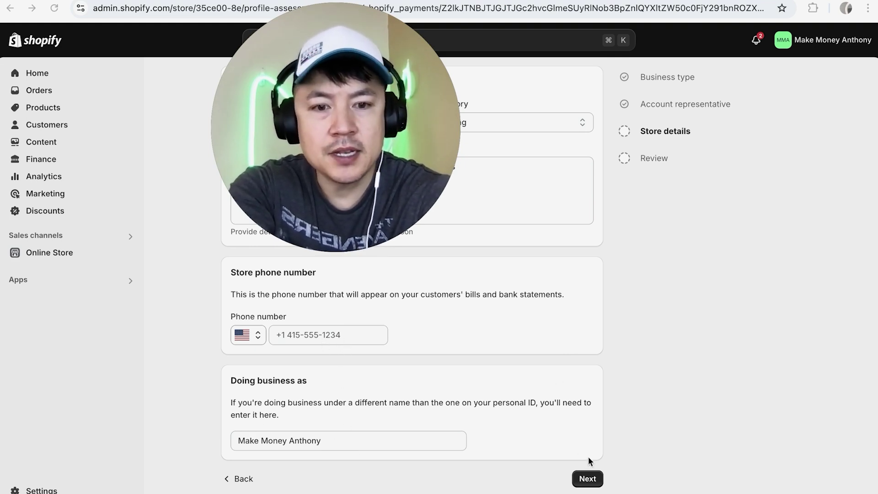
- Agree to the Shopify Payments terms on the Review step and submit for verification
{"action": "left_click", "coordinate": [587, 478]}
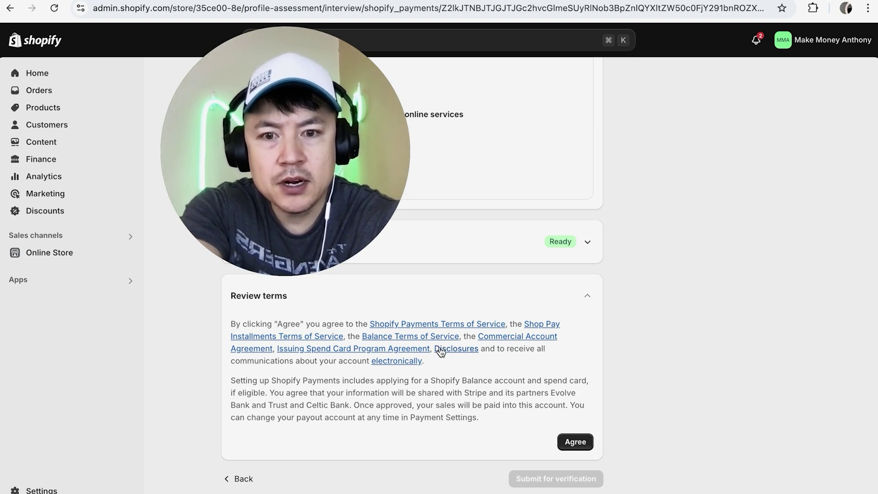
{"action": "left_click", "coordinate": [578, 442]}
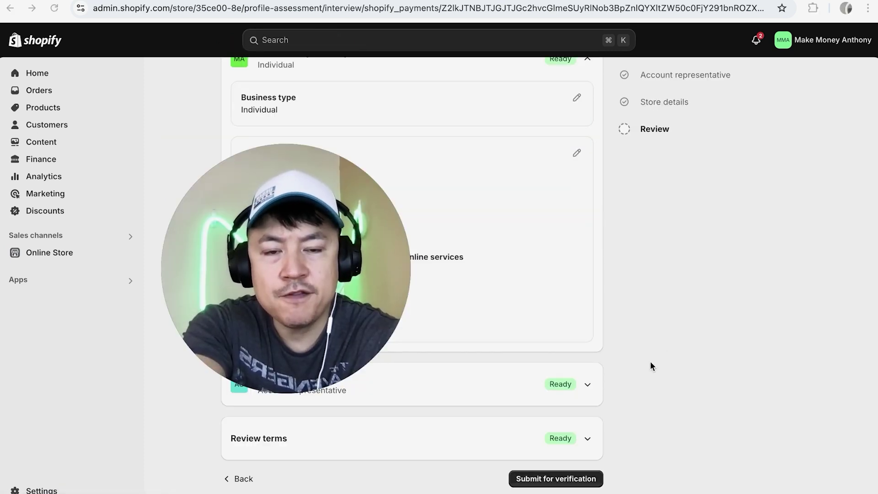
{"action": "left_click", "coordinate": [562, 480]}
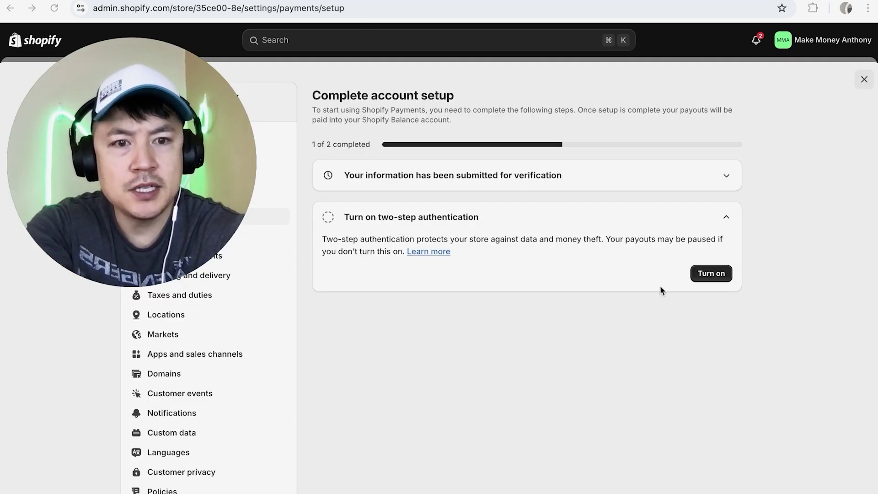
- Turn on authenticator-app two-step authentication by entering the app's six-digit code
{"action": "left_click", "coordinate": [712, 275]}
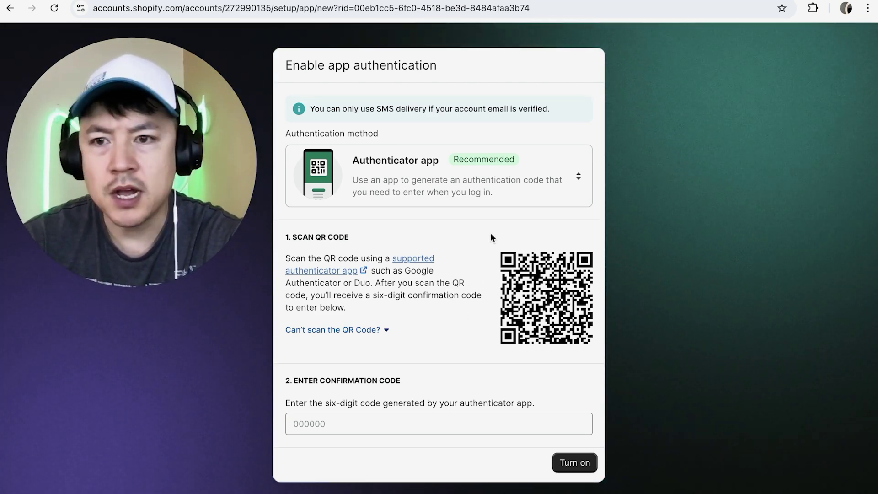
{"action": "left_click", "coordinate": [314, 425]}
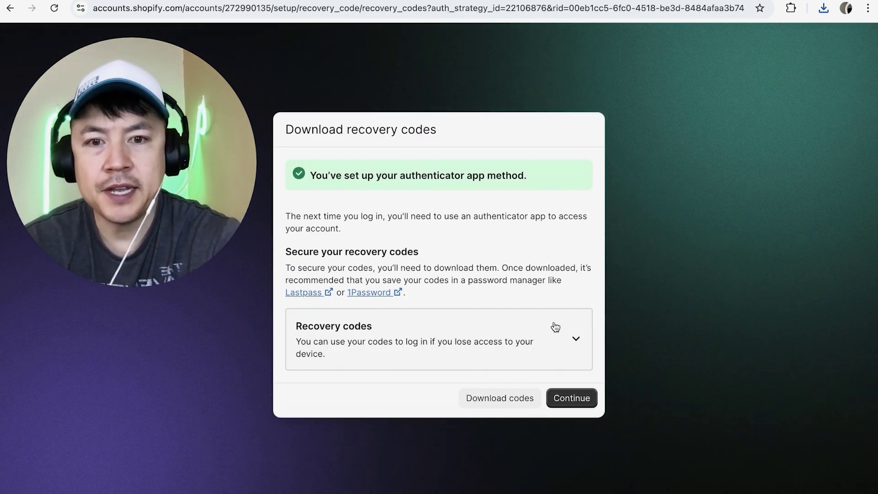